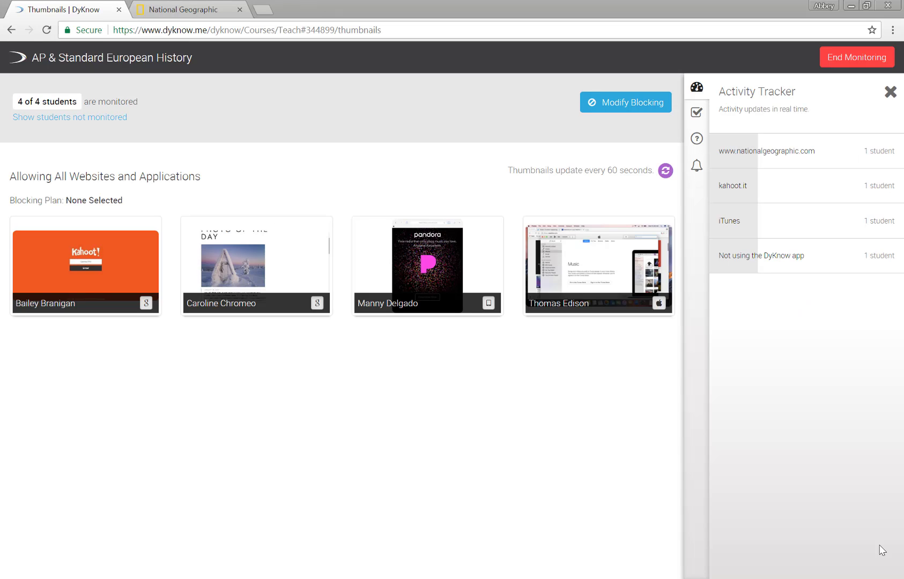
Send all students the locking Attention! message with a 30-second timed release
left_click(697, 165)
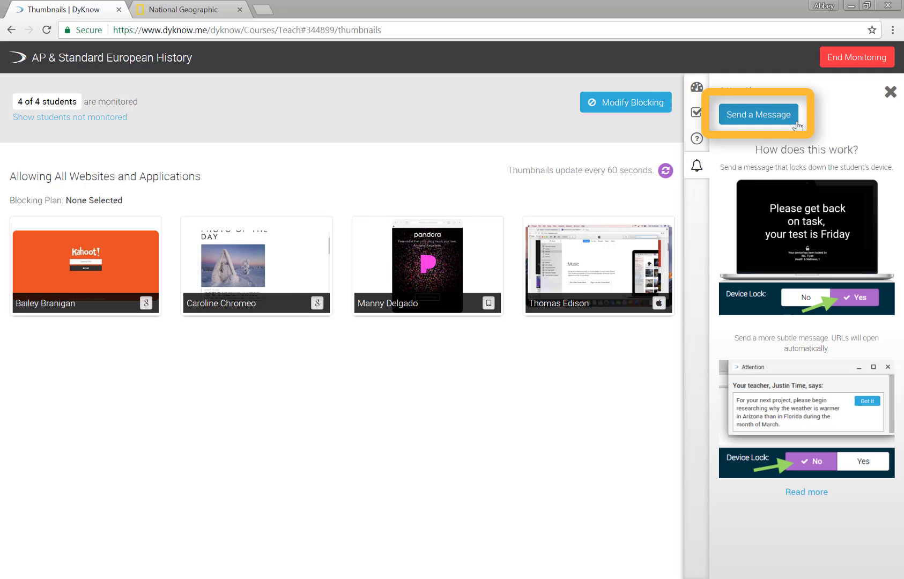
left_click(798, 125)
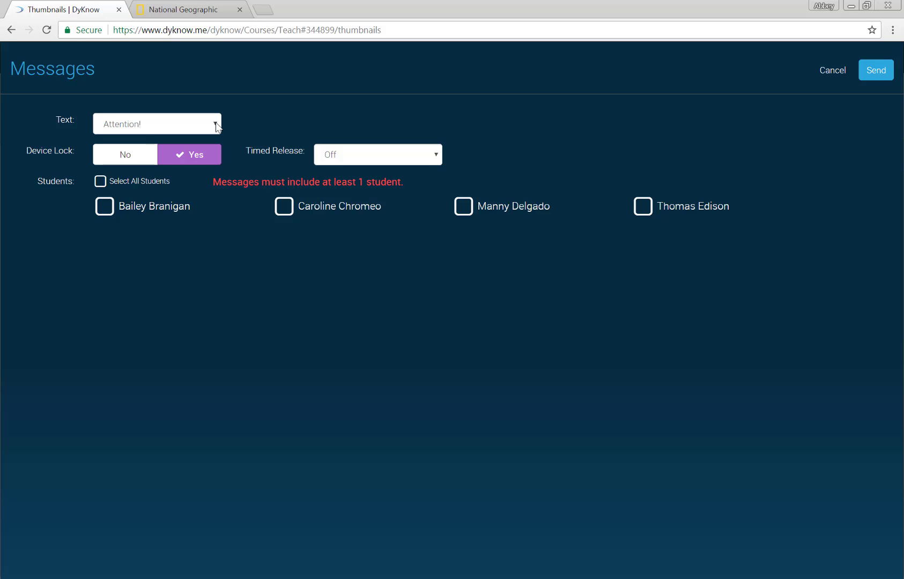
left_click(216, 126)
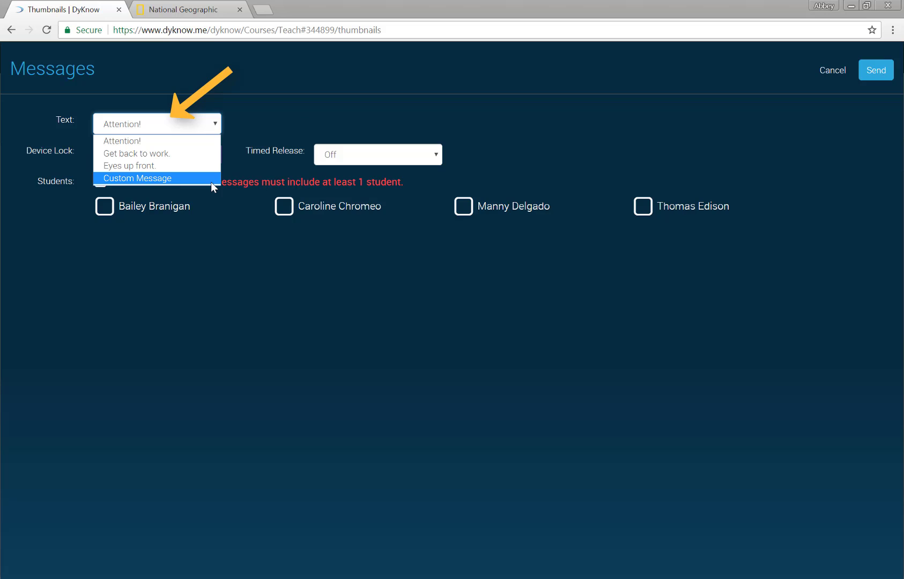
left_click(213, 167)
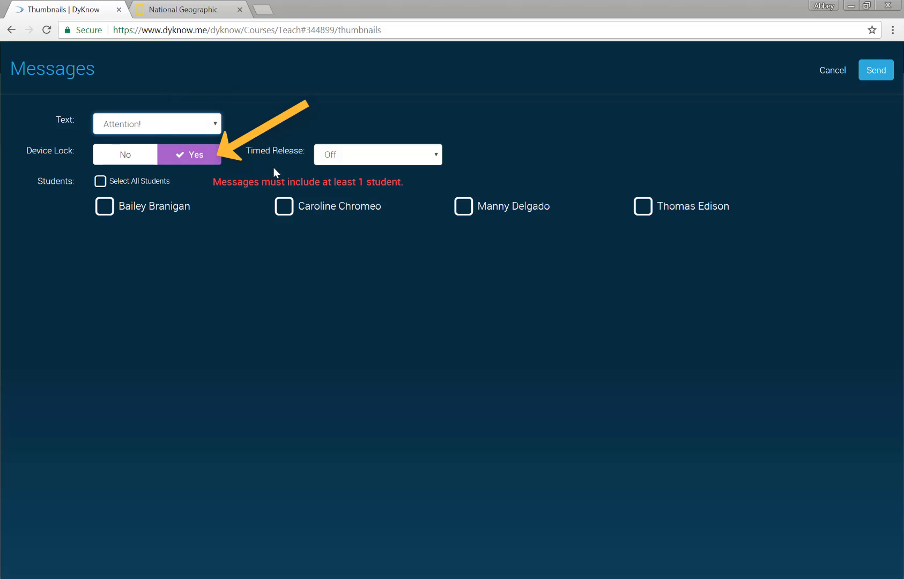
left_click(437, 157)
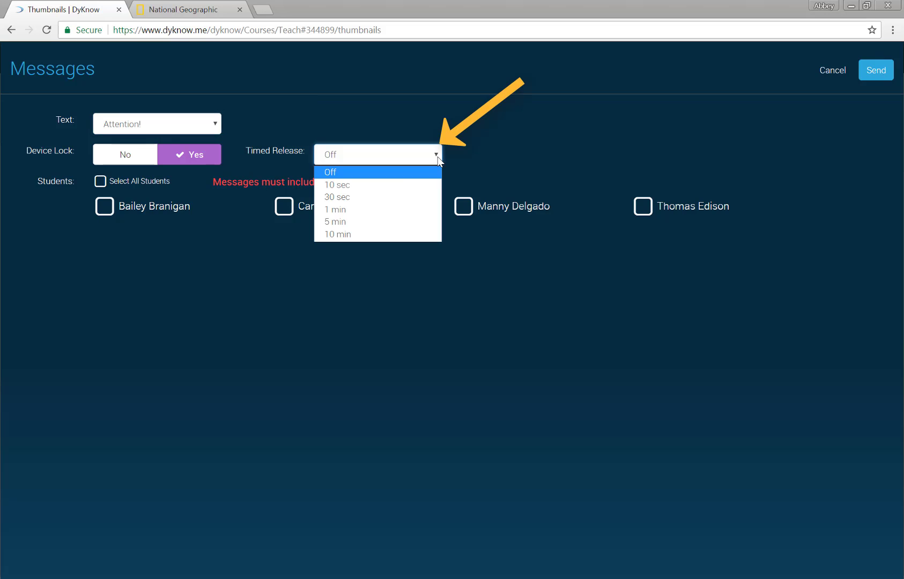
left_click(436, 198)
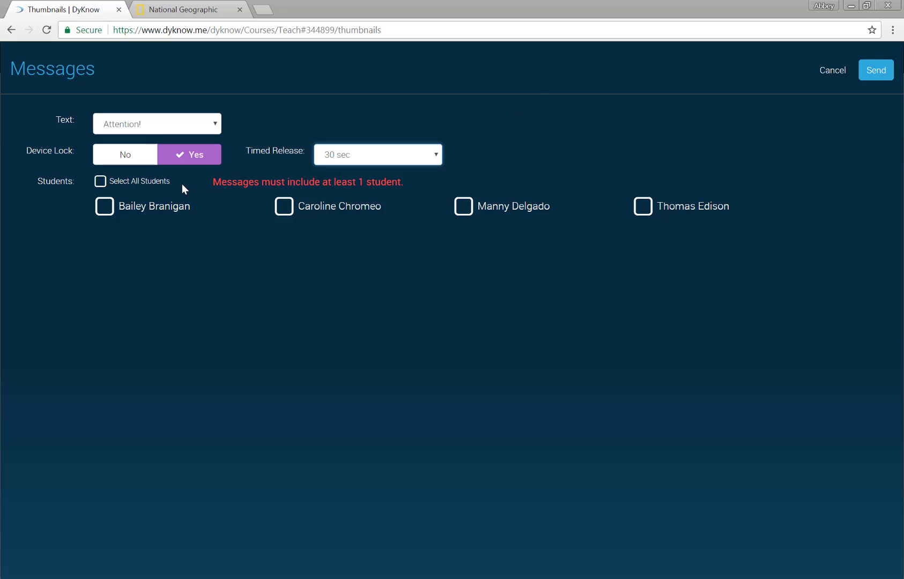
left_click(101, 182)
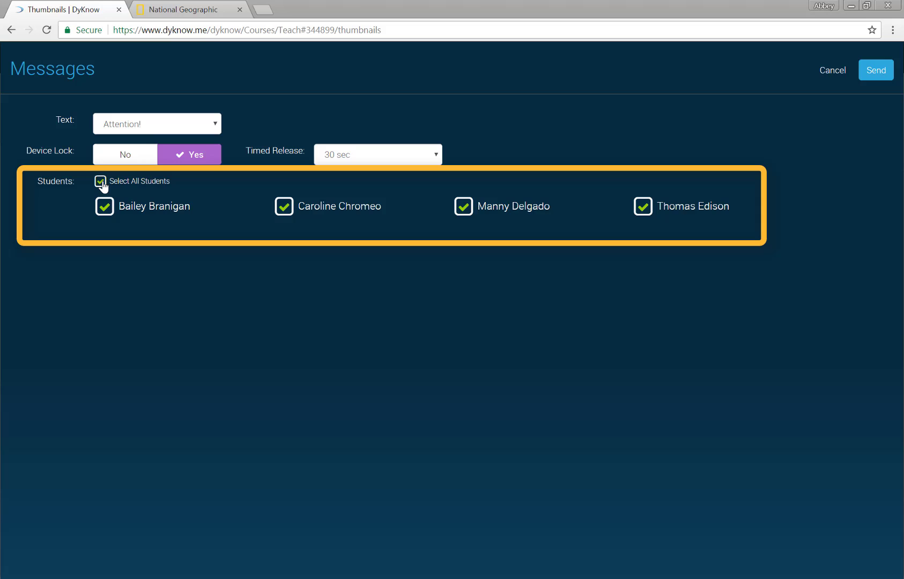
left_click(887, 79)
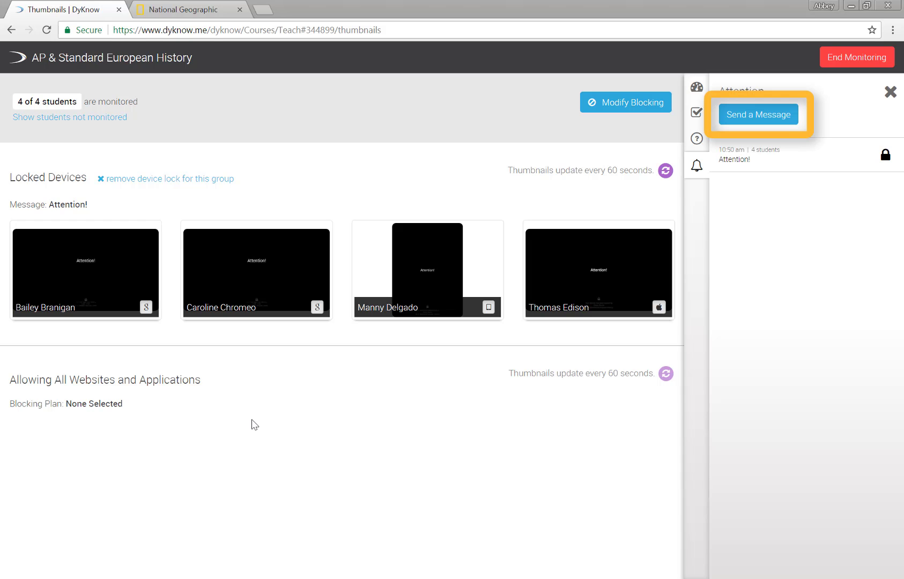
Start a custom message and paste in text praising research topics
left_click(794, 121)
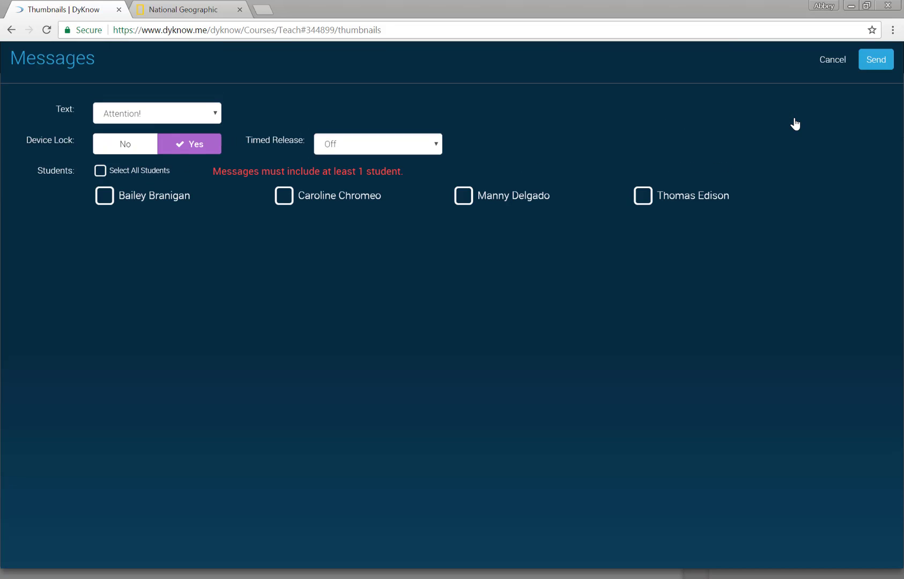
left_click(214, 125)
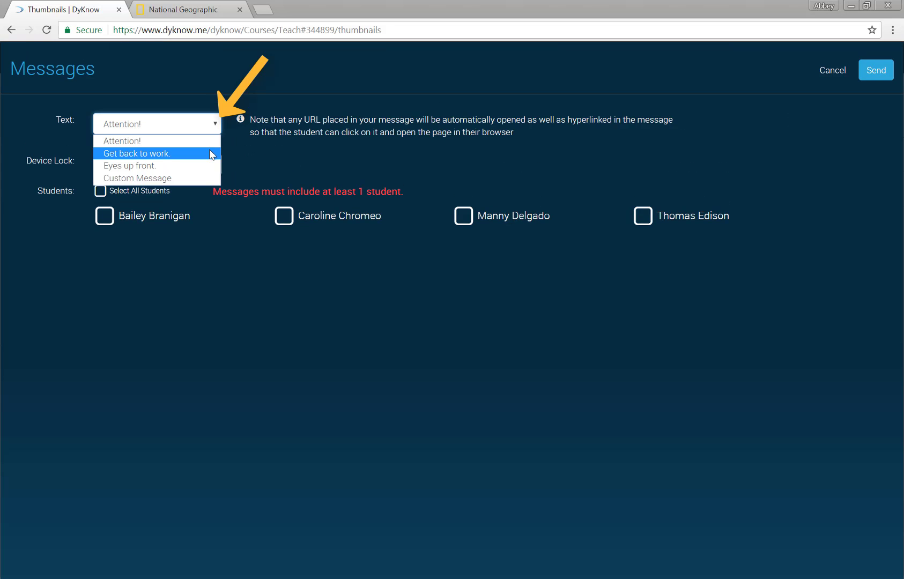
left_click(212, 178)
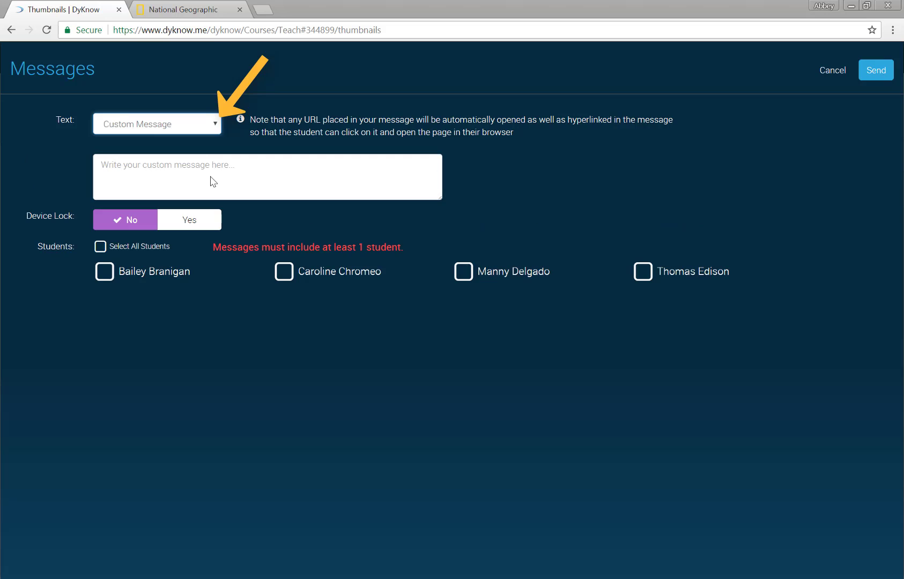
left_click(244, 177)
type("I love the research topics you're working on!")
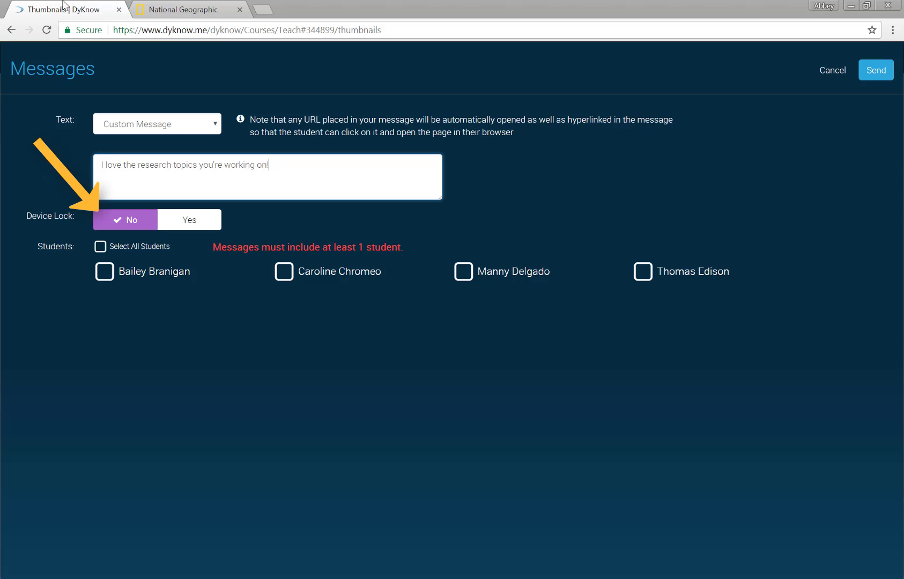
Replace it with the National Geographic Photo of the Day message and send to all four students
left_click(212, 124)
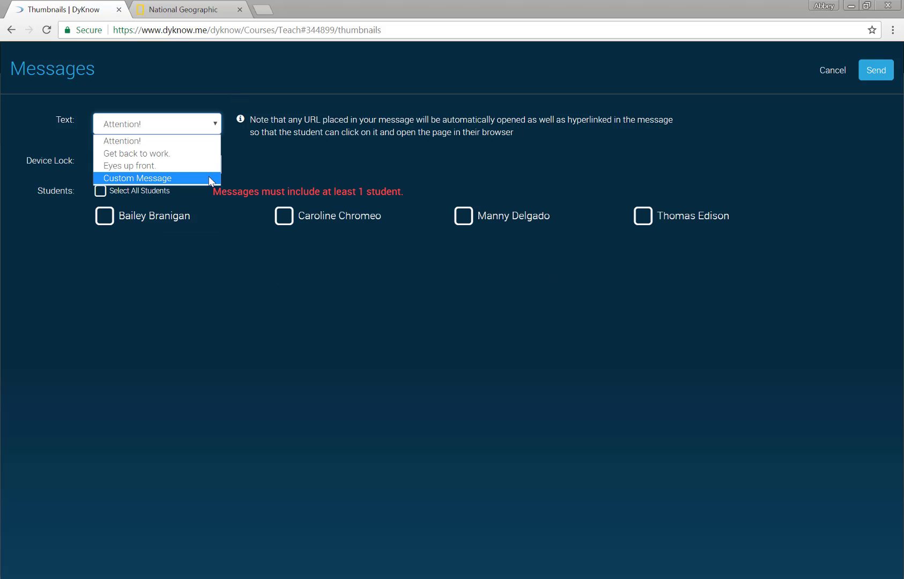
left_click(210, 180)
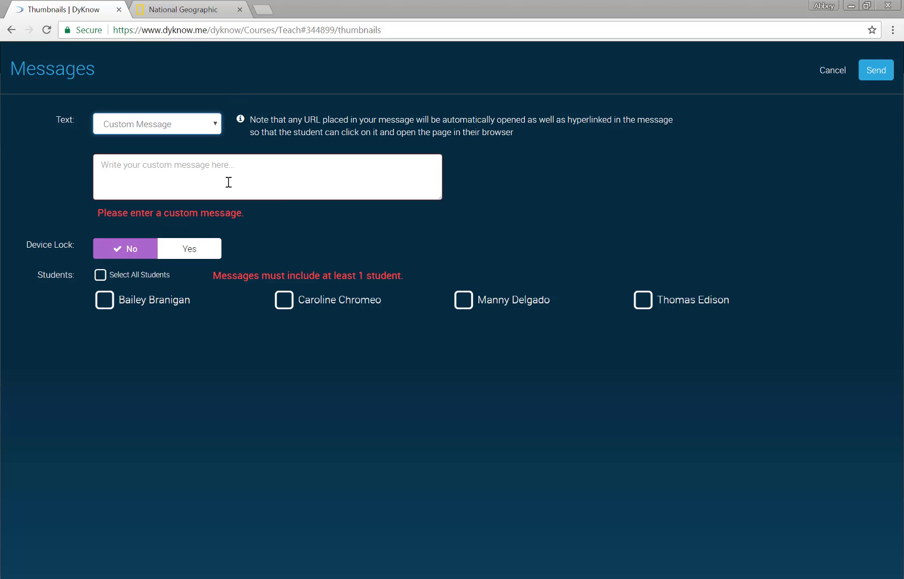
left_click(227, 183)
type("When you're finished with your quiz, please visit National Geographic's Photo of the Day: http://www.nationalgeographic.com/")
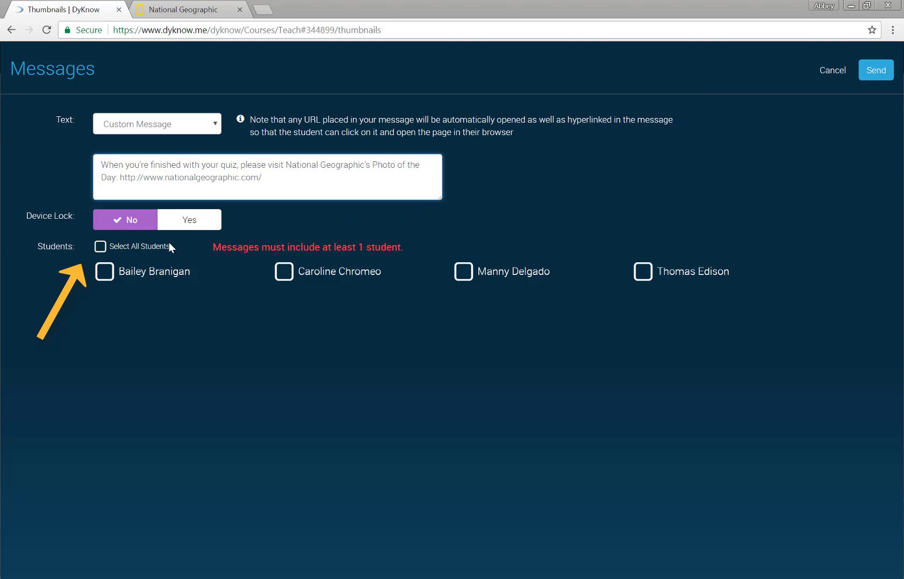
left_click(101, 246)
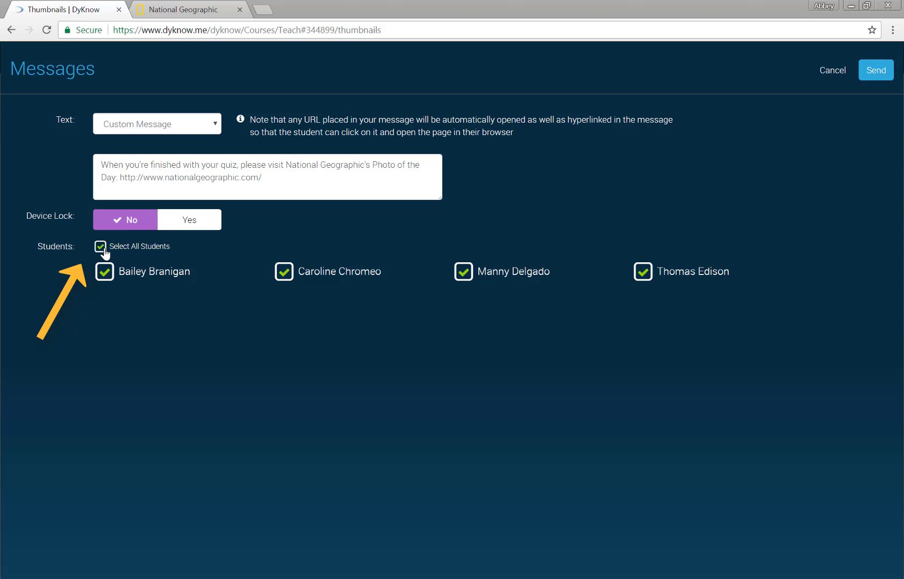
left_click(876, 70)
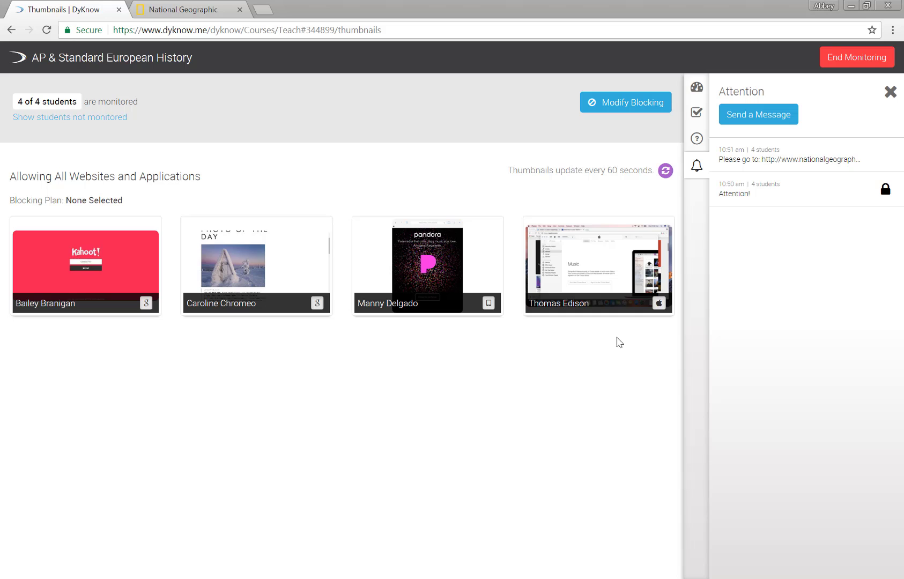
Check a student's enlarged screen, then send the out-of-browser student 'Get Back in Browser!'
mouse_move(615, 285)
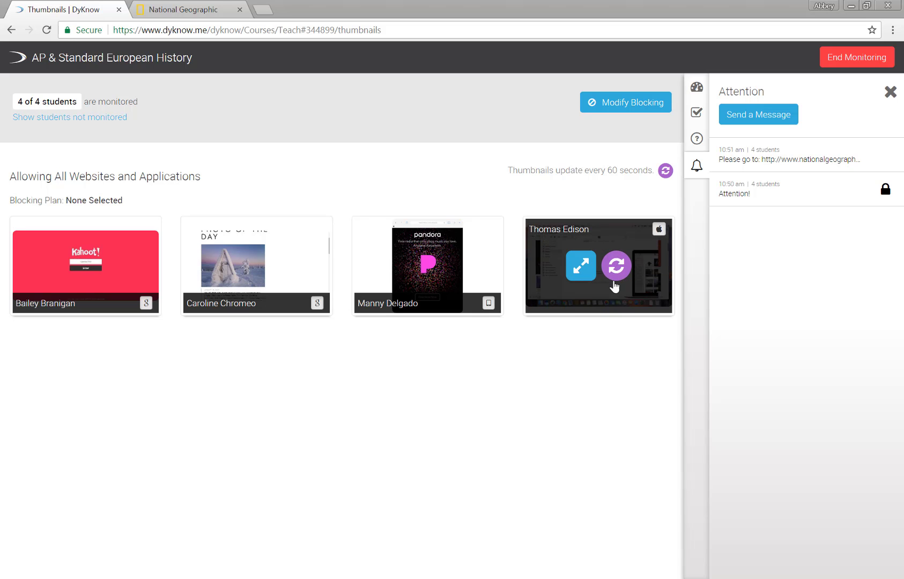
left_click(586, 273)
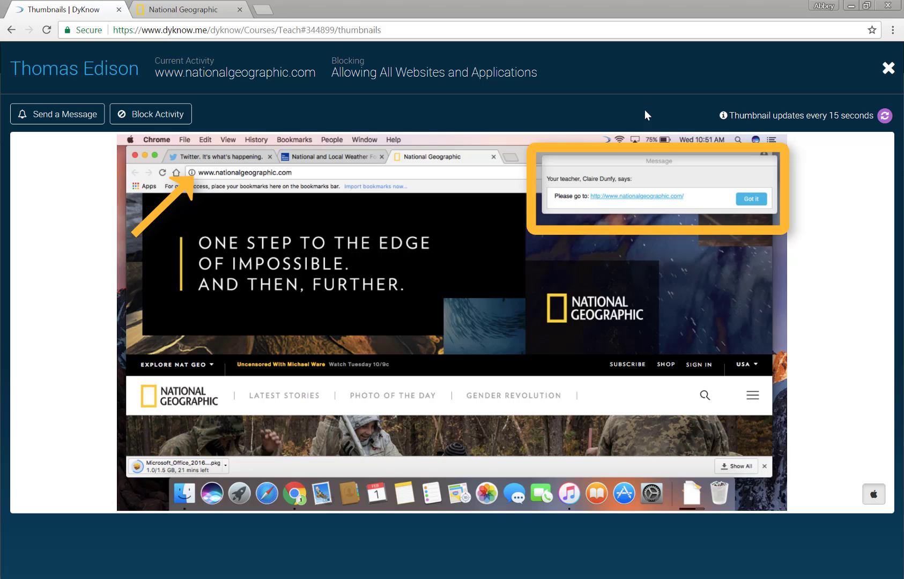
left_click(888, 68)
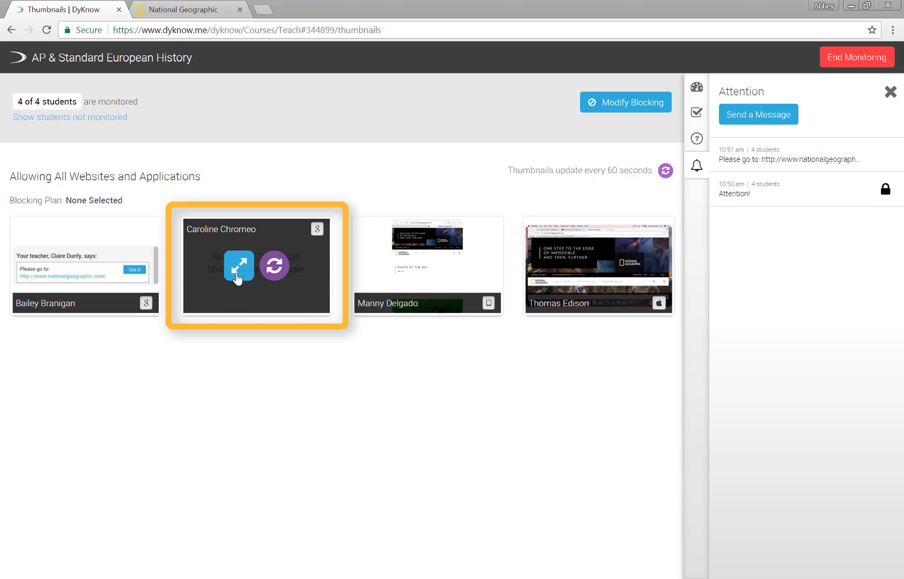
left_click(247, 276)
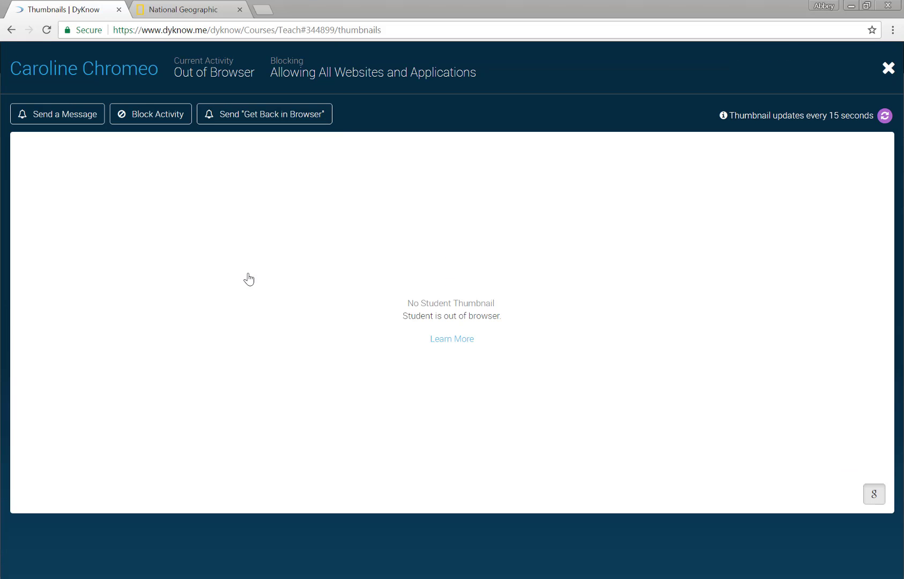
left_click(322, 115)
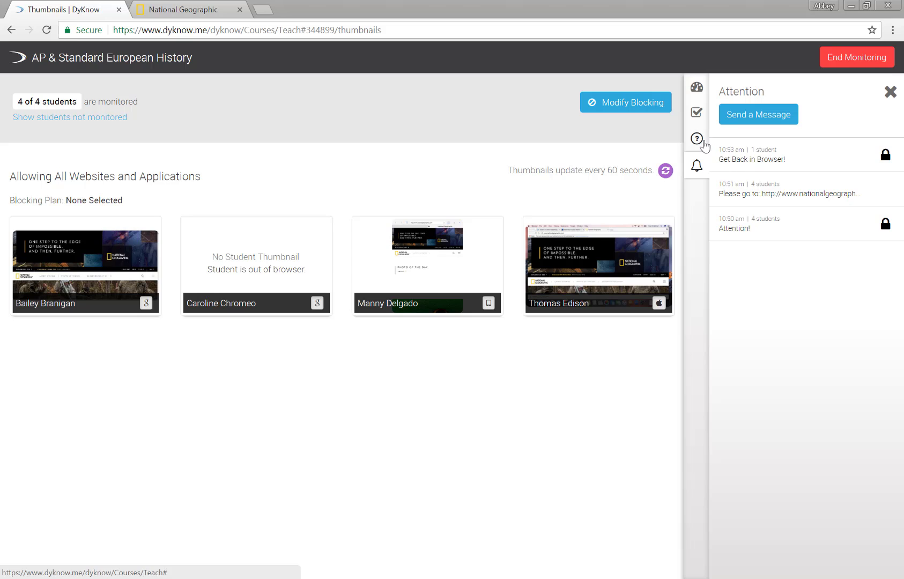
Send a new multiple-choice question on the 1860 U.S. Presidential Election, then show Student Understanding
left_click(696, 138)
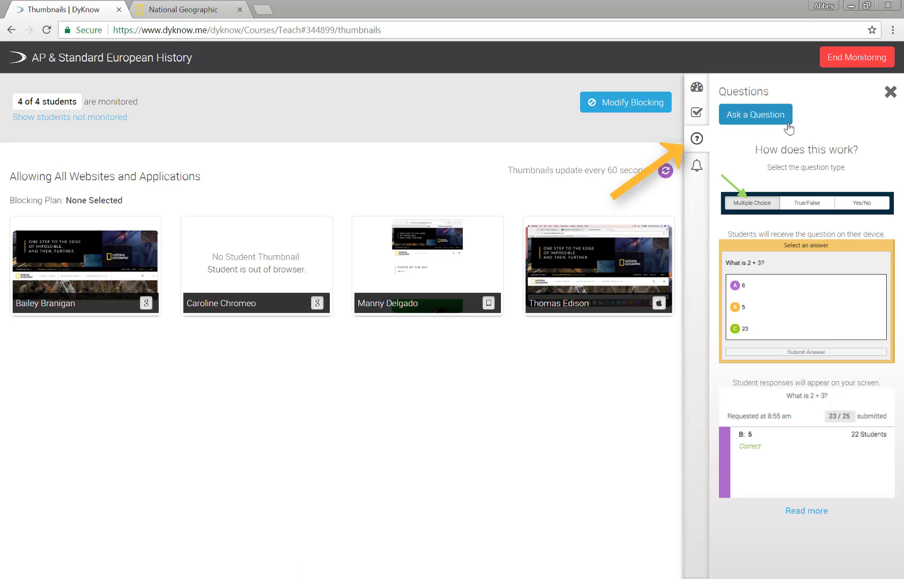
left_click(755, 114)
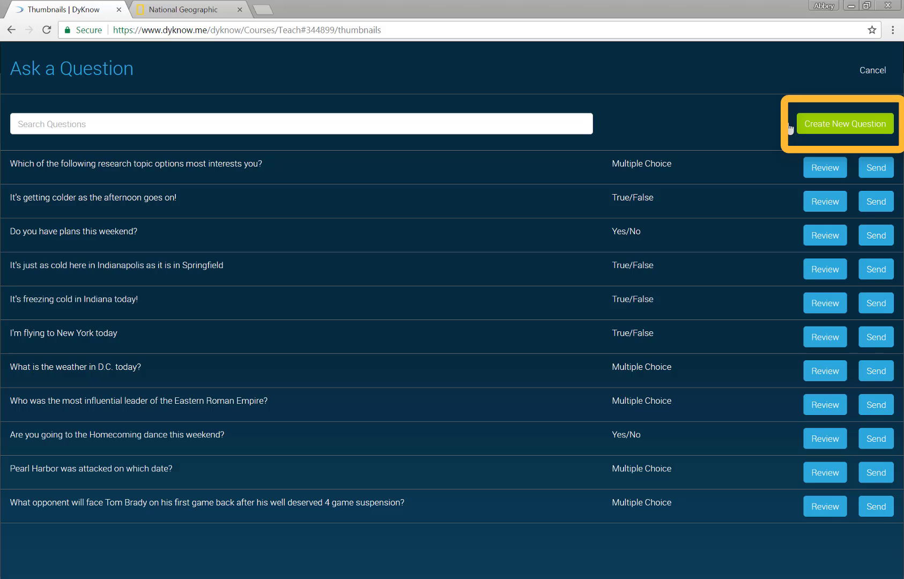
left_click(889, 128)
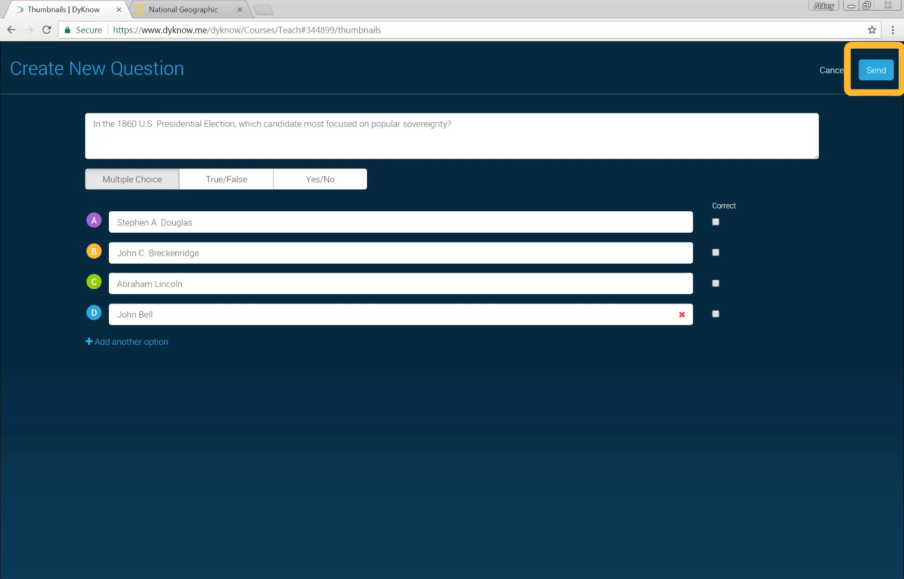
left_click(876, 70)
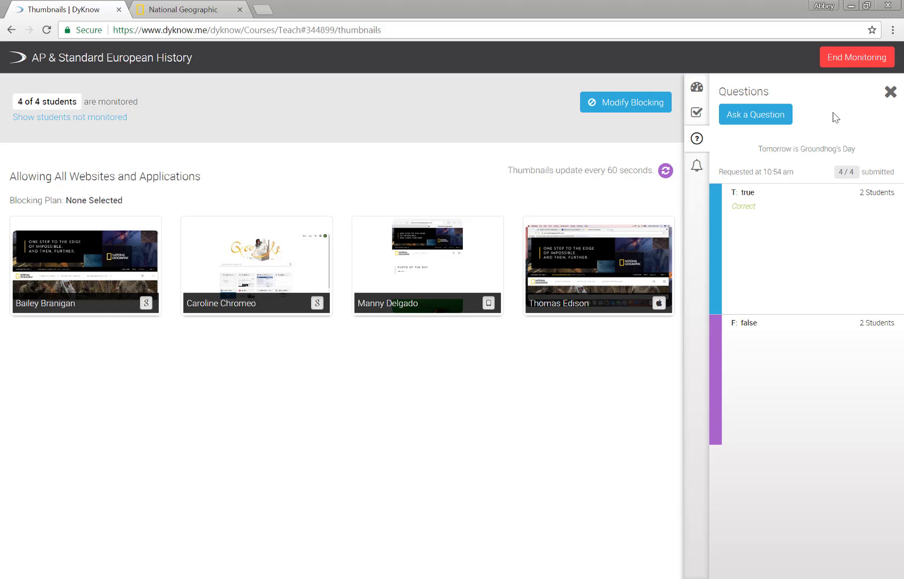
left_click(697, 113)
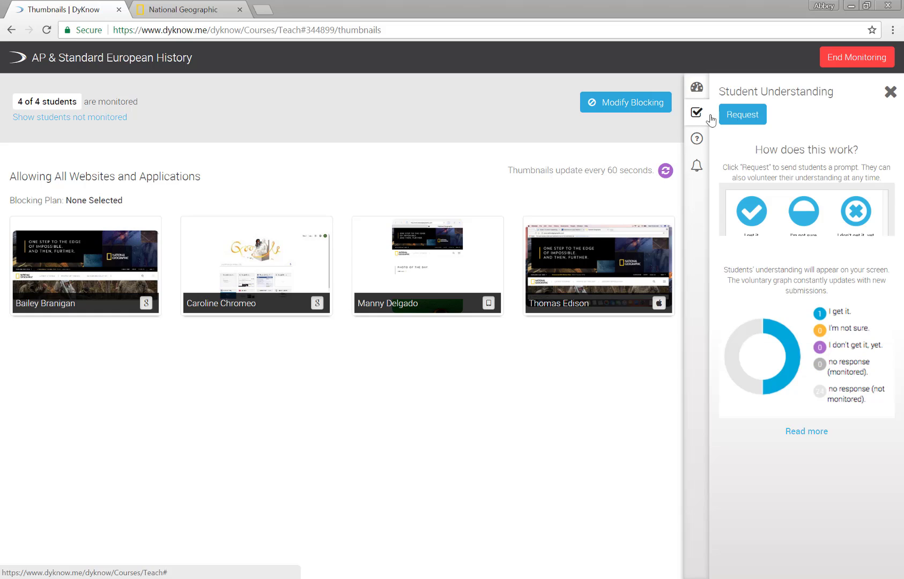
Request understanding responses from the students
left_click(761, 121)
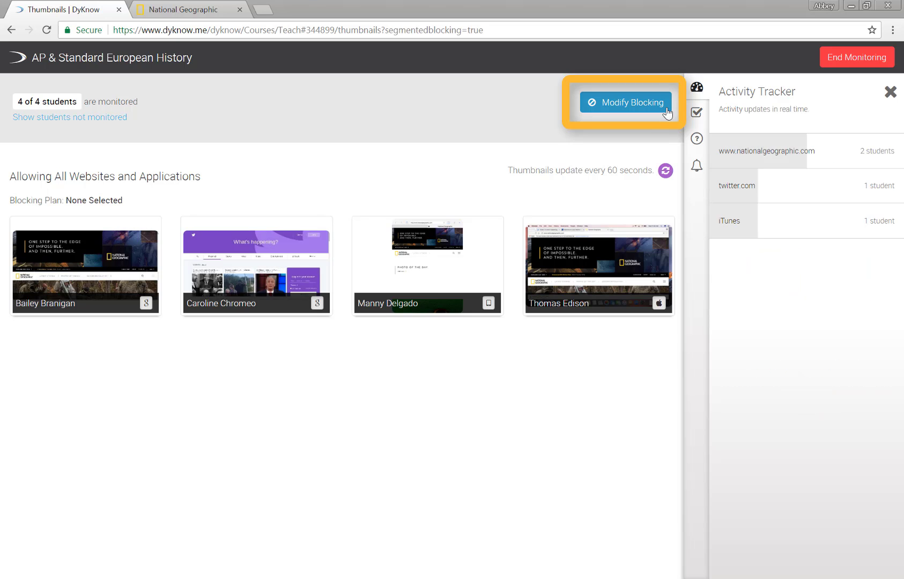
Enable segmented blocking, give Group 1 the Allow National Geographic and Google plan, and enforce
left_click(665, 110)
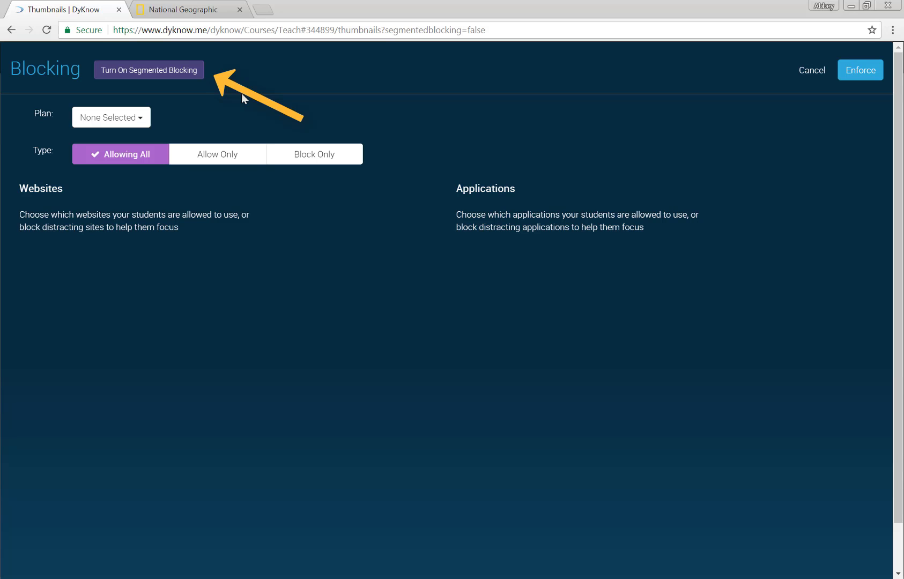
left_click(202, 78)
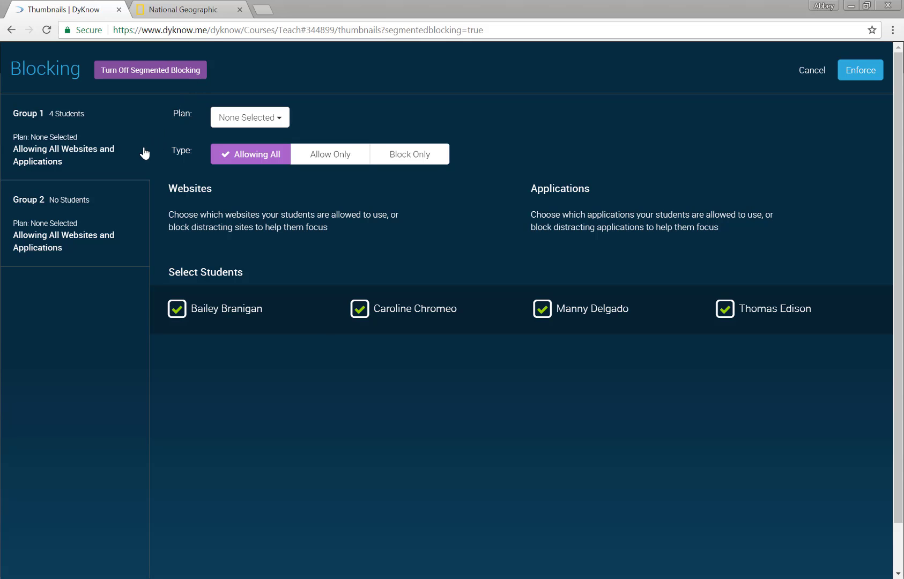
left_click(284, 122)
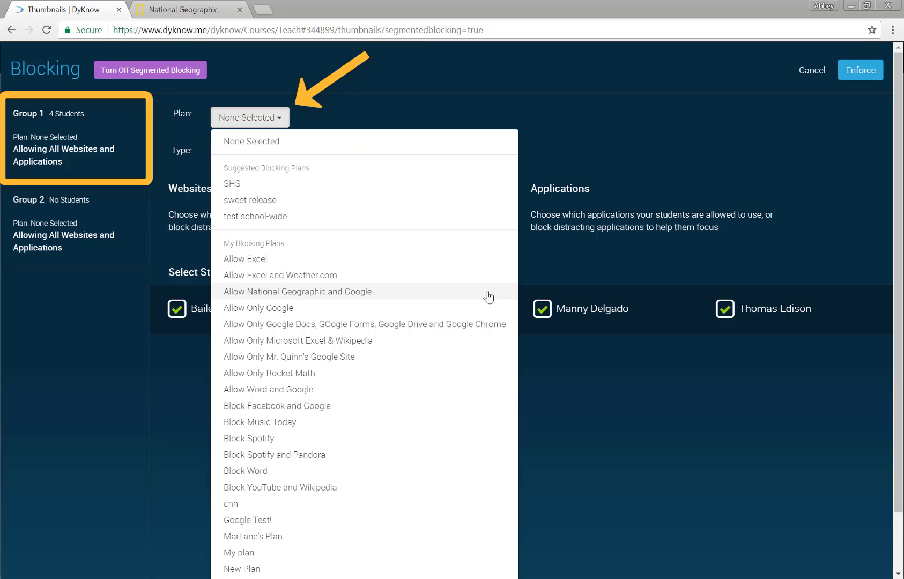
left_click(488, 296)
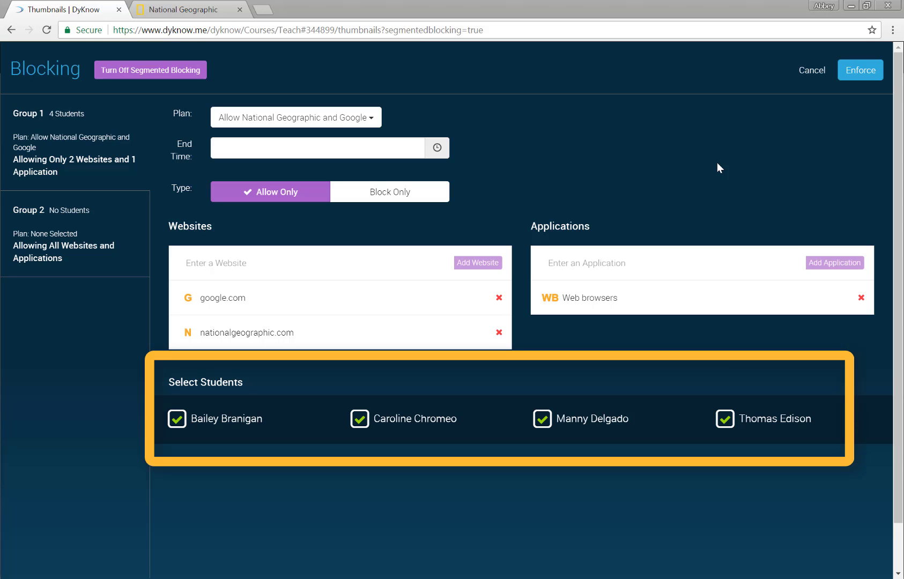
left_click(133, 249)
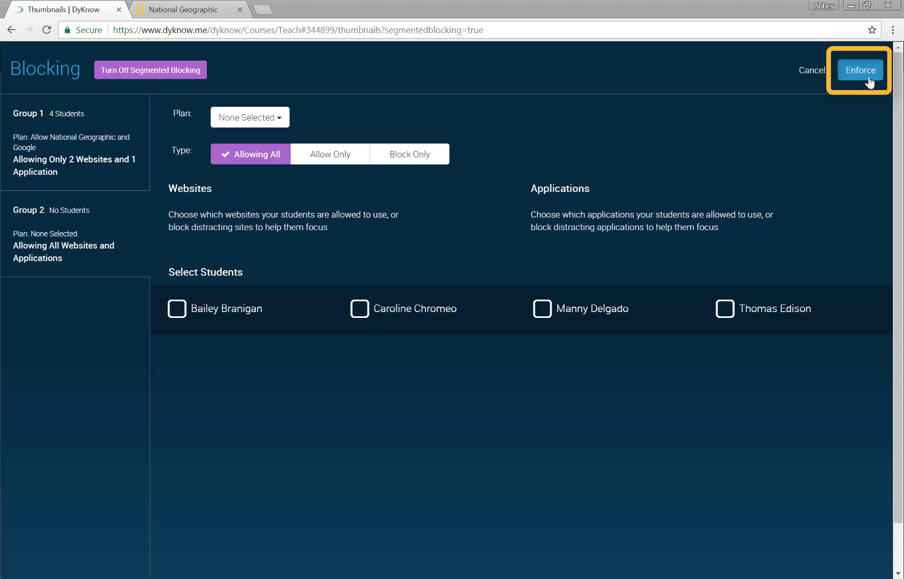
left_click(860, 71)
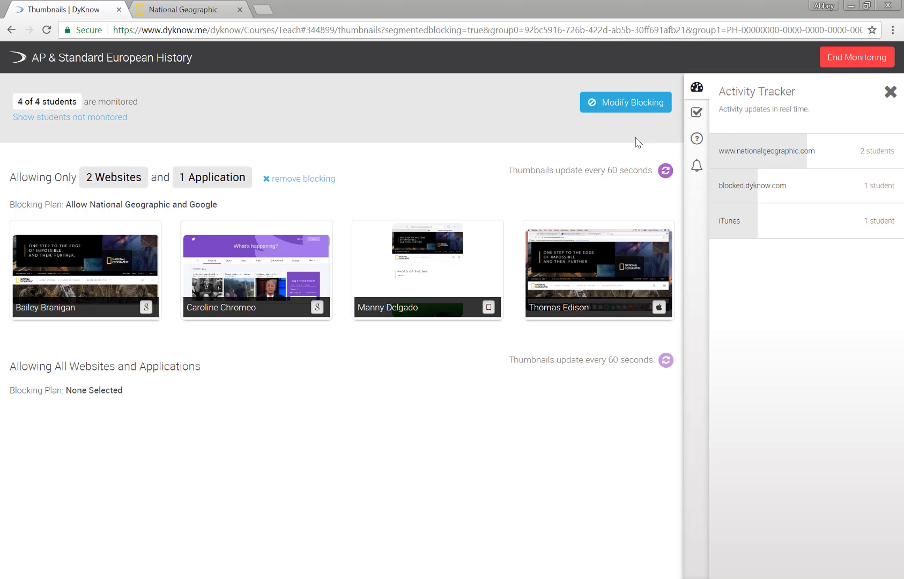
Move two students into unrestricted Group 2, enforce the change, and end class monitoring
left_click(665, 111)
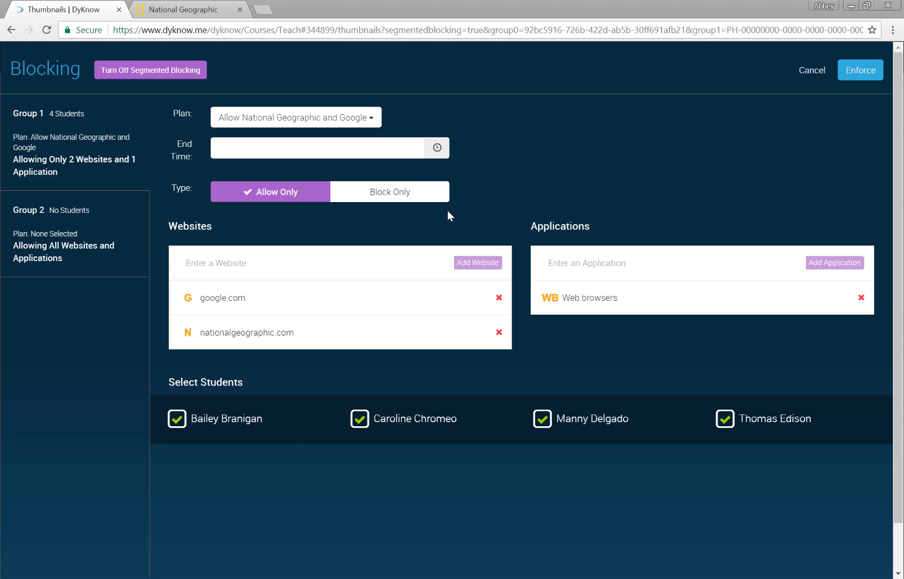
left_click(105, 267)
left_click(172, 309)
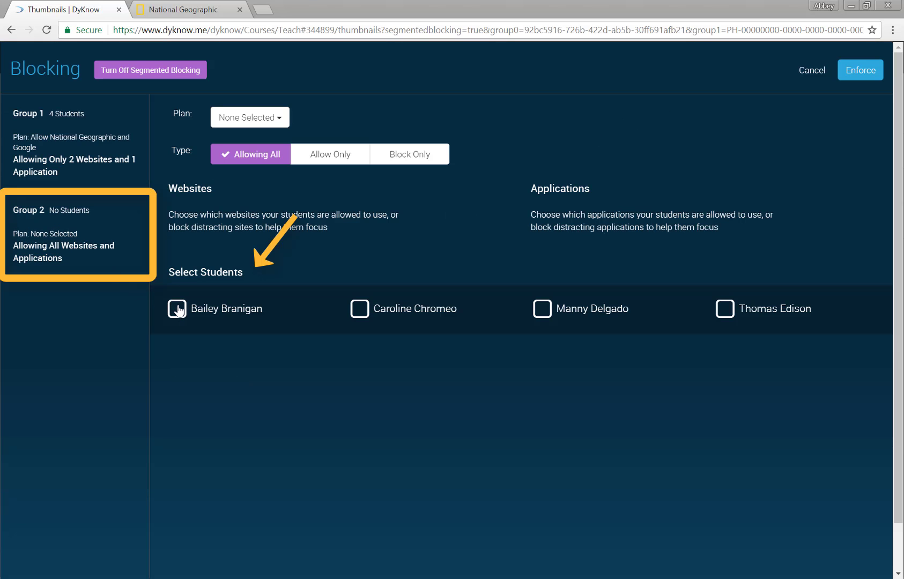
left_click(364, 318)
left_click(880, 78)
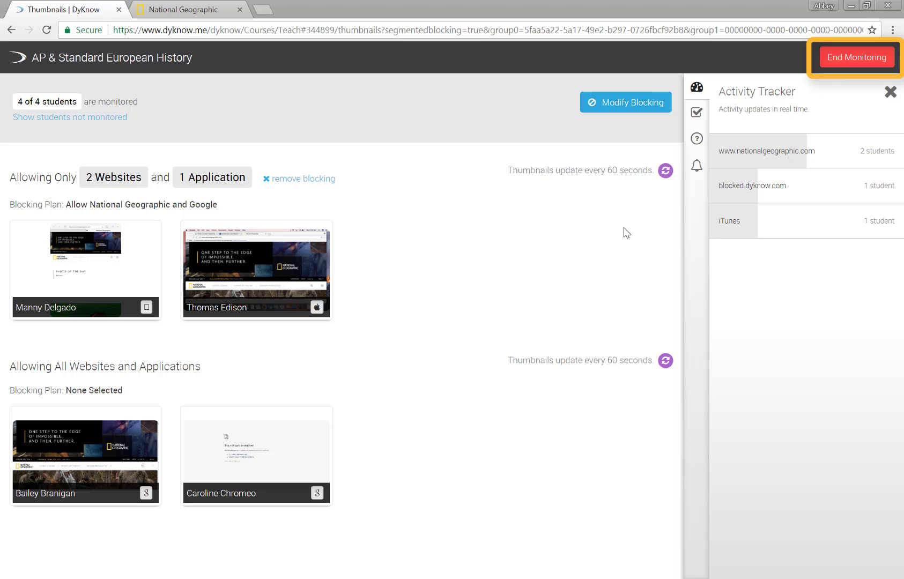
left_click(879, 63)
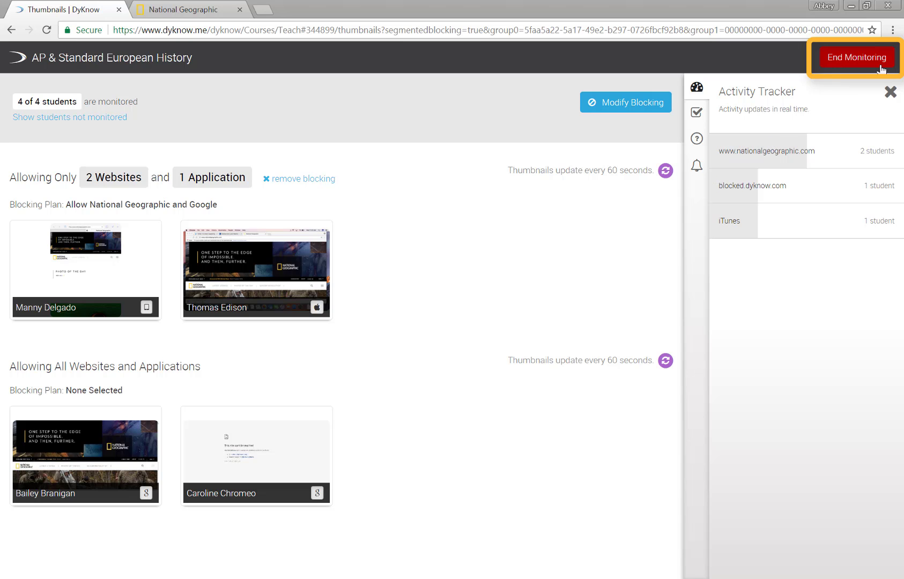